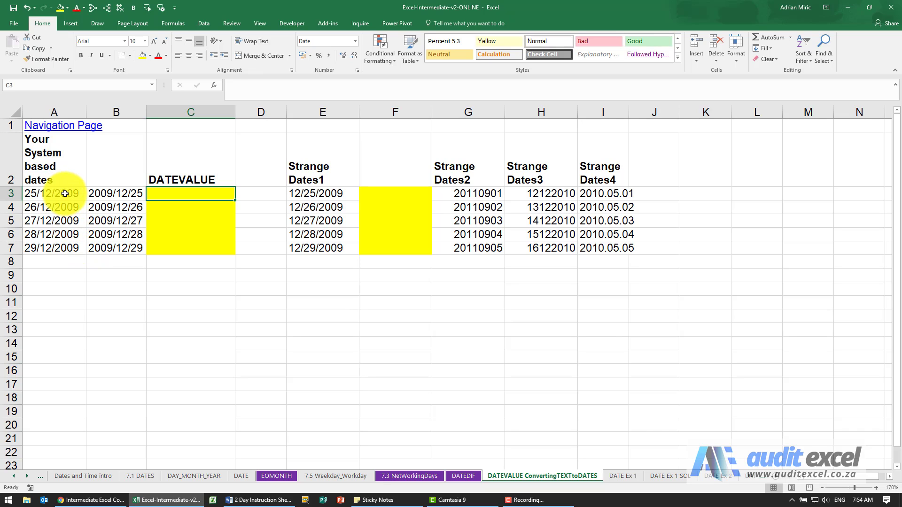
Inspect the text dates in A3:A7, then select C3 for the formula.
{"action": "left_click_drag", "start_coordinate": [66, 194], "coordinate": [57, 245]}
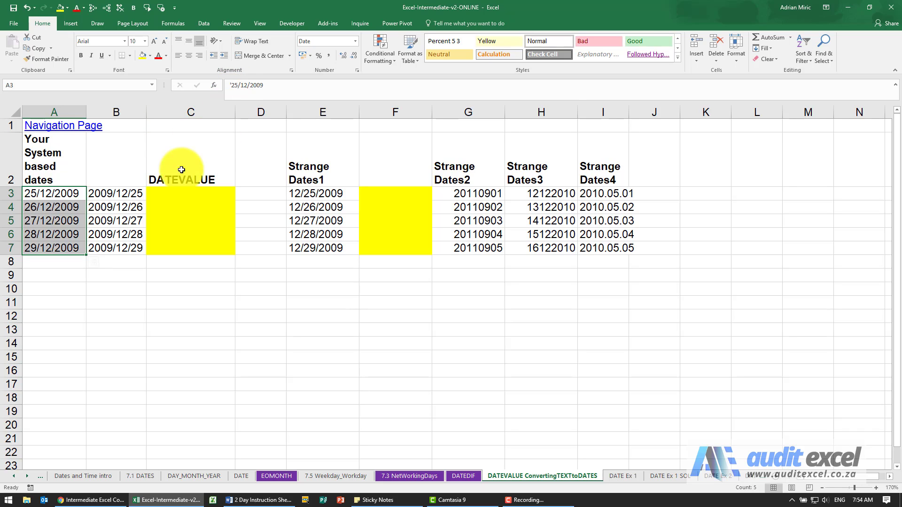
{"action": "left_click", "coordinate": [69, 194]}
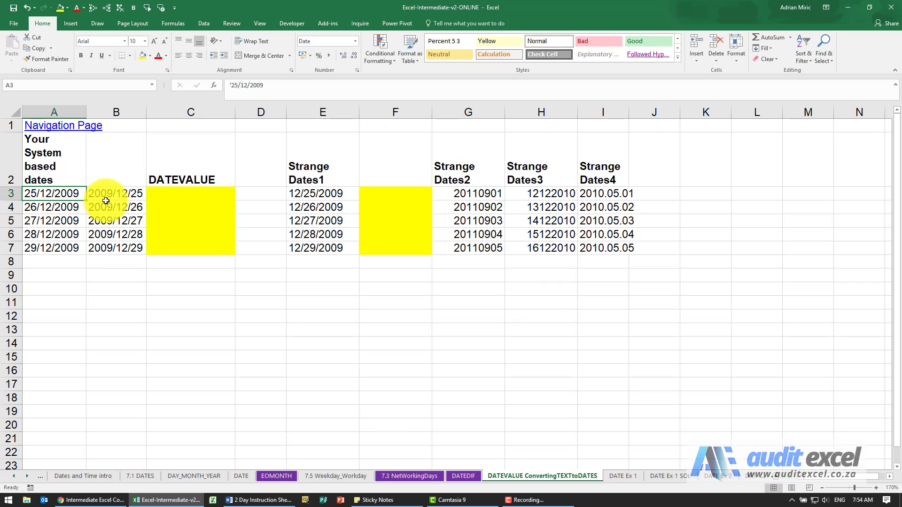
{"action": "left_click", "coordinate": [174, 193]}
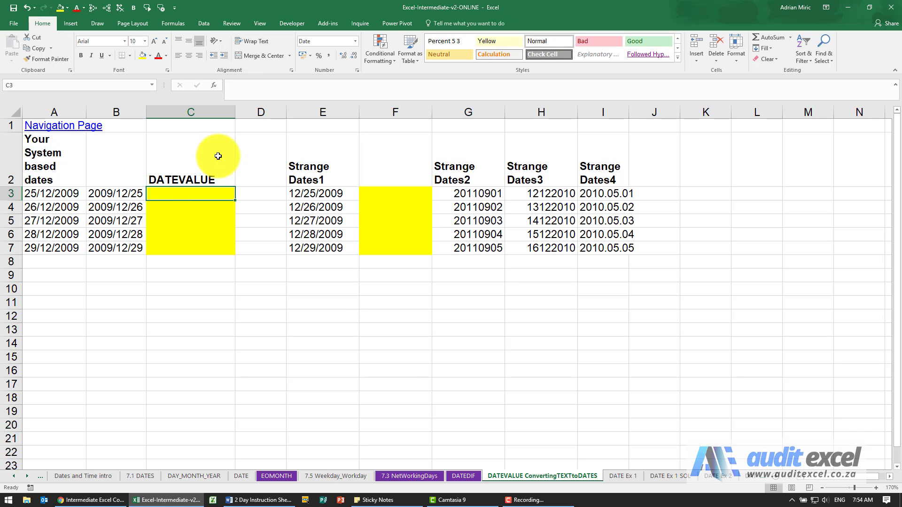
Enter =DATEVALUE(A3) in C3 and fill it down to C7, giving #VALUE! errors.
{"action": "left_click", "coordinate": [213, 87]}
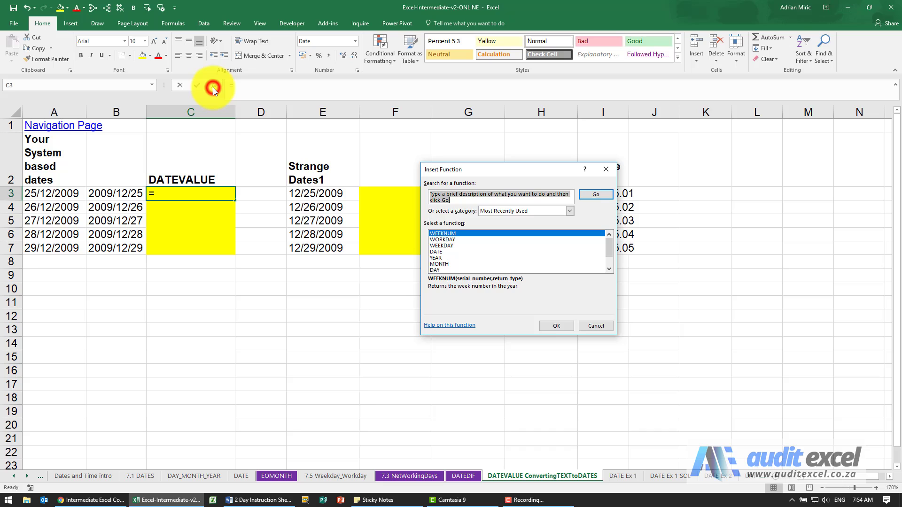
{"action": "left_click", "coordinate": [495, 211]}
{"action": "left_click", "coordinate": [497, 237]}
{"action": "left_click", "coordinate": [491, 251]}
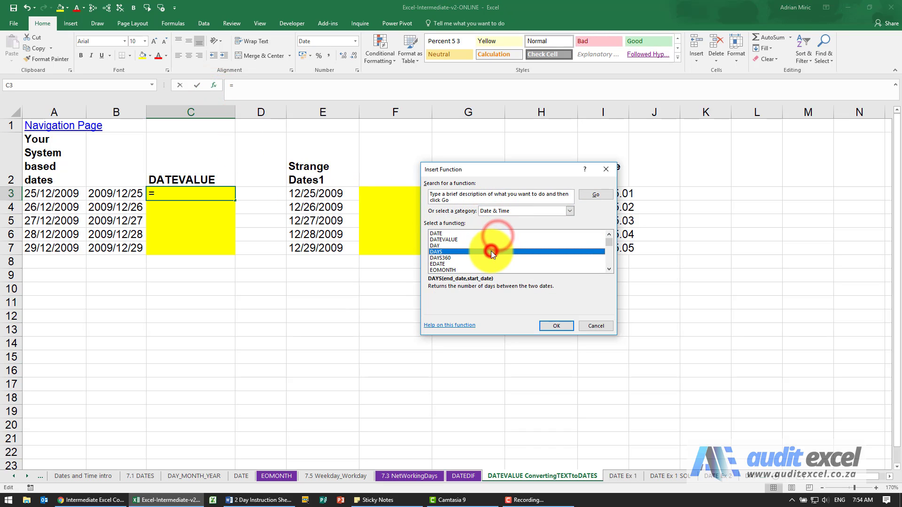
{"action": "key", "text": "Down"}
{"action": "key", "text": "Home"}
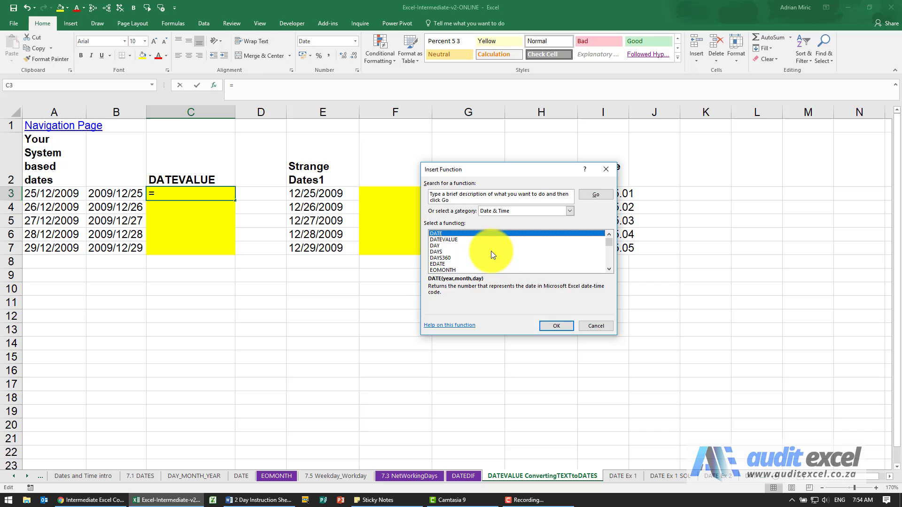
{"action": "key", "text": "Down"}
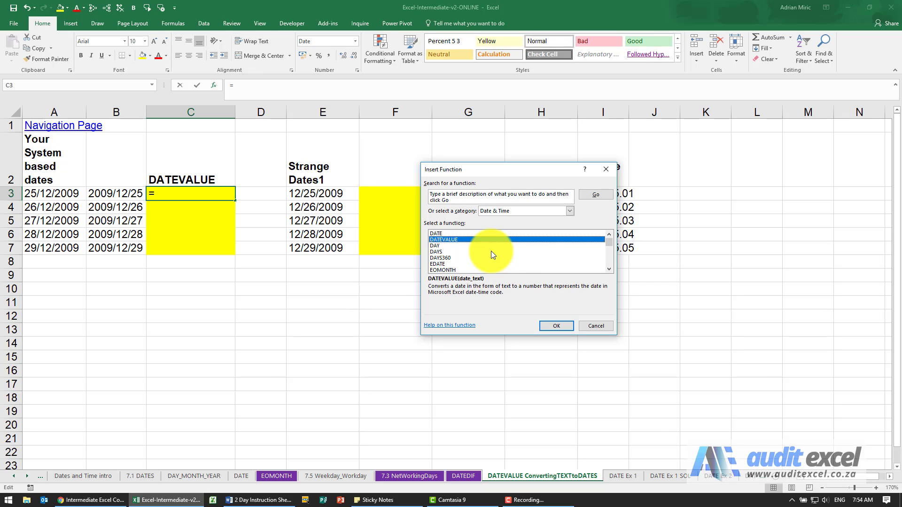
{"action": "left_click", "coordinate": [547, 322]}
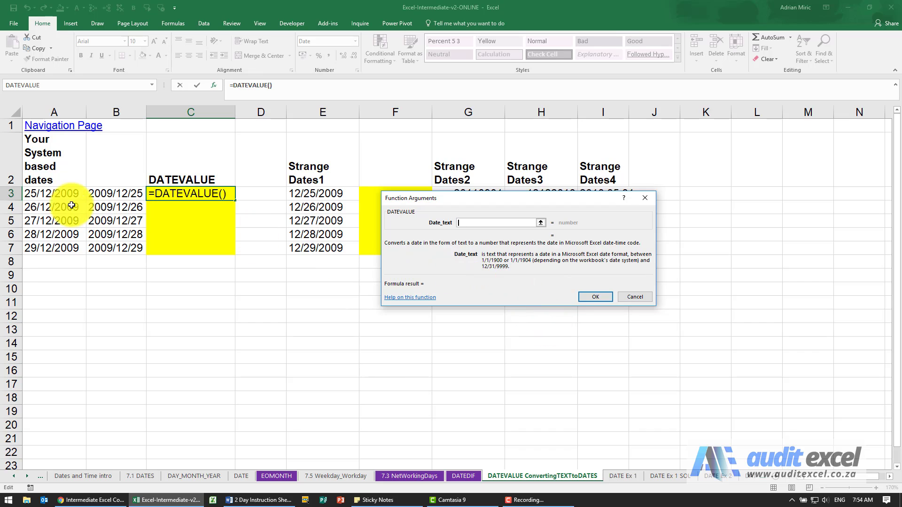
{"action": "left_click", "coordinate": [56, 196]}
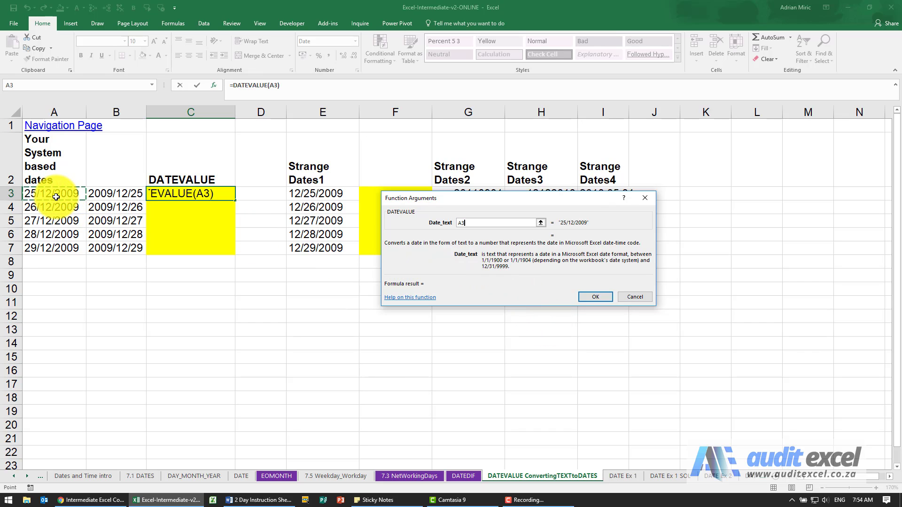
{"action": "left_click", "coordinate": [592, 297]}
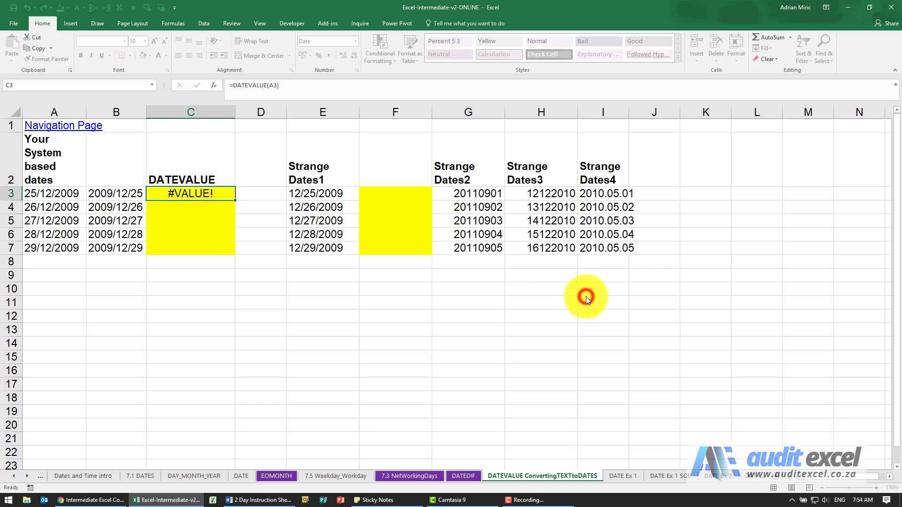
{"action": "left_click_drag", "start_coordinate": [235, 201], "coordinate": [234, 249]}
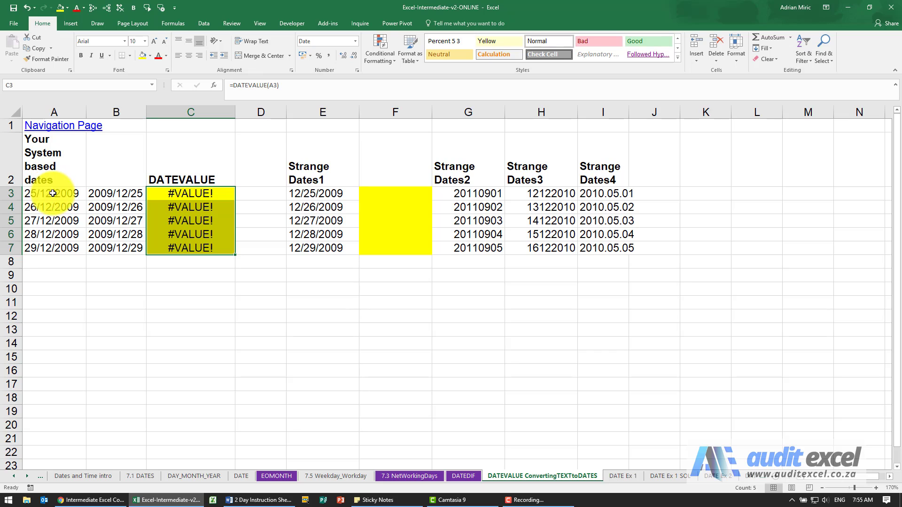
Change C3 to =DATEVALUE(B3) and copy it down through C7.
{"action": "left_click", "coordinate": [164, 192]}
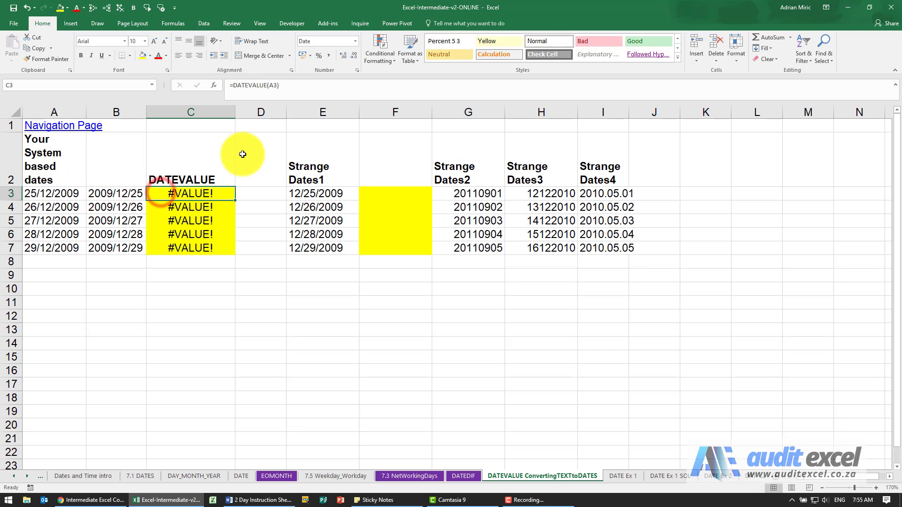
{"action": "left_click", "coordinate": [298, 93]}
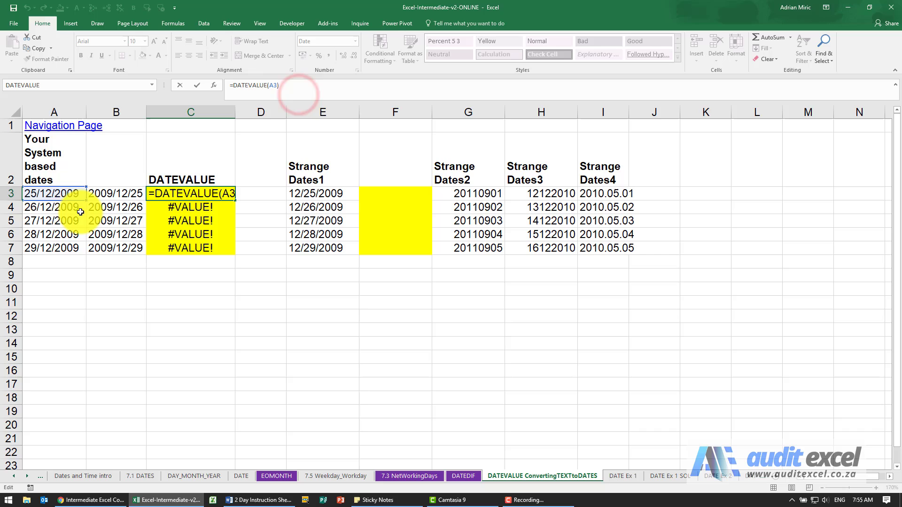
{"action": "left_click_drag", "start_coordinate": [65, 201], "coordinate": [106, 196]}
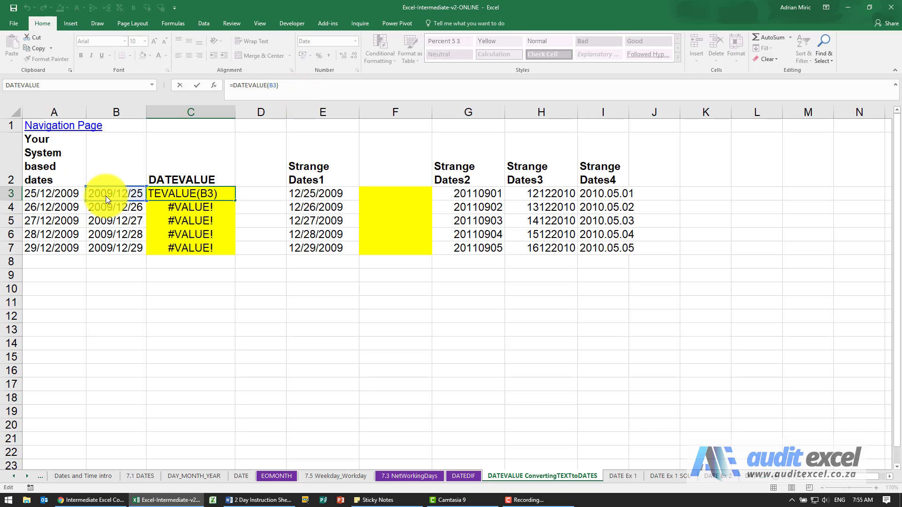
{"action": "key", "text": "ctrl+Return"}
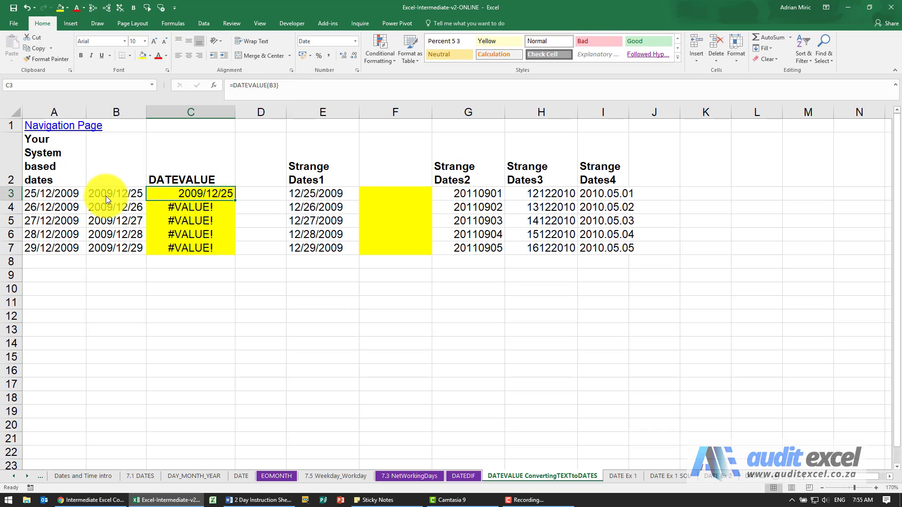
{"action": "key", "text": "ctrl+c"}
{"action": "key", "text": "shift+Down"}
{"action": "key", "text": "shift+Down"}
{"action": "key", "text": "shift+Down"}
{"action": "key", "text": "shift+Down"}
{"action": "key", "text": "ctrl+v"}
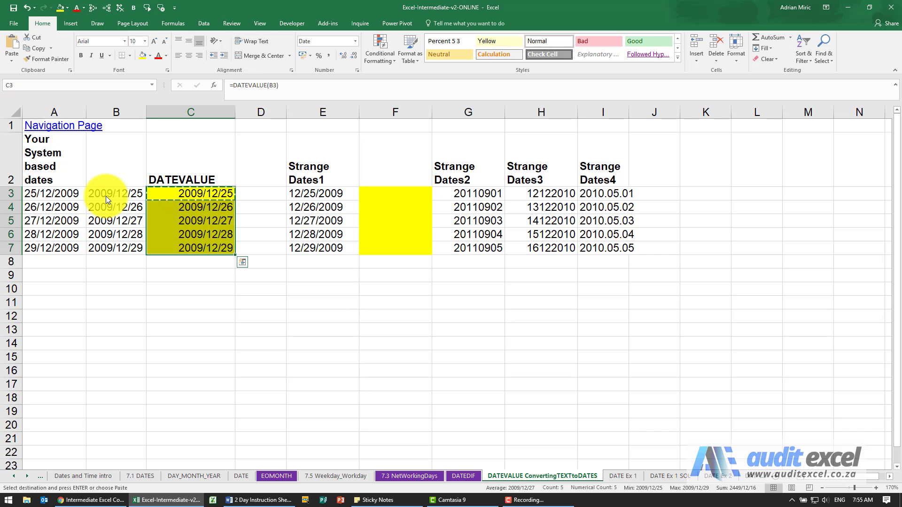
Compare the B3:B7 text dates with the converted dates in C3:C7.
{"action": "left_click_drag", "start_coordinate": [106, 196], "coordinate": [112, 247]}
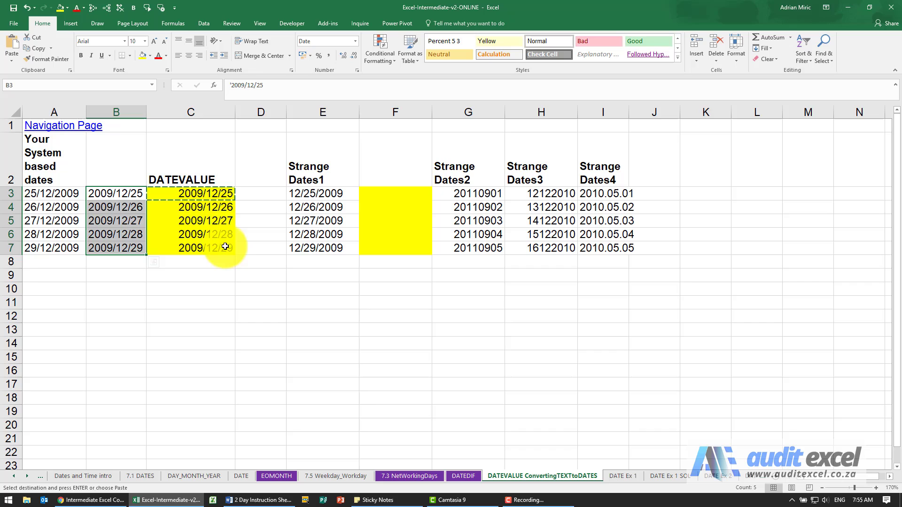
{"action": "key", "text": "ctrl+v"}
{"action": "left_click_drag", "start_coordinate": [209, 196], "coordinate": [206, 248]}
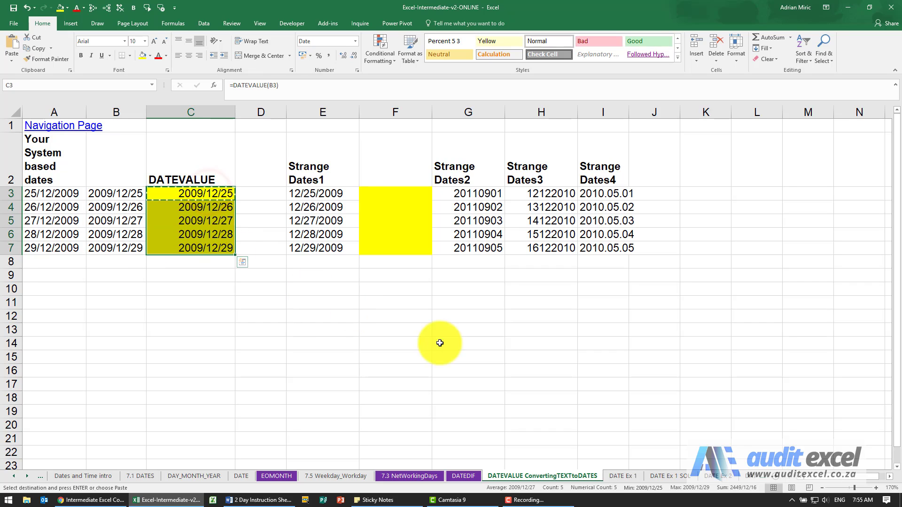
{"action": "left_click", "coordinate": [207, 196]}
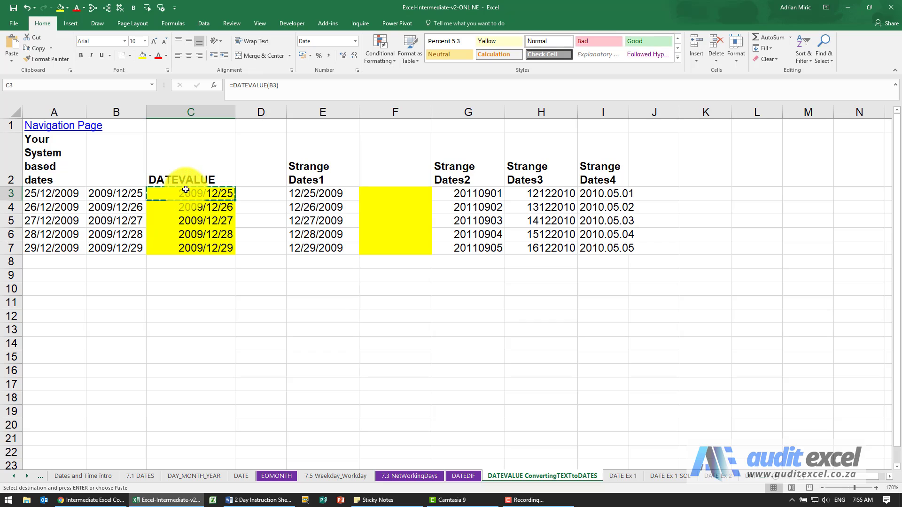
{"action": "left_click", "coordinate": [186, 170]}
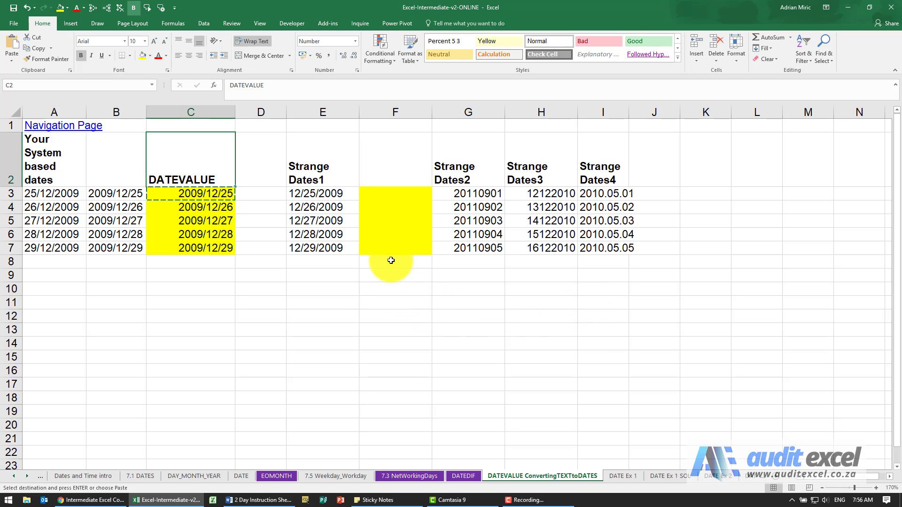
{"action": "left_click", "coordinate": [389, 192]}
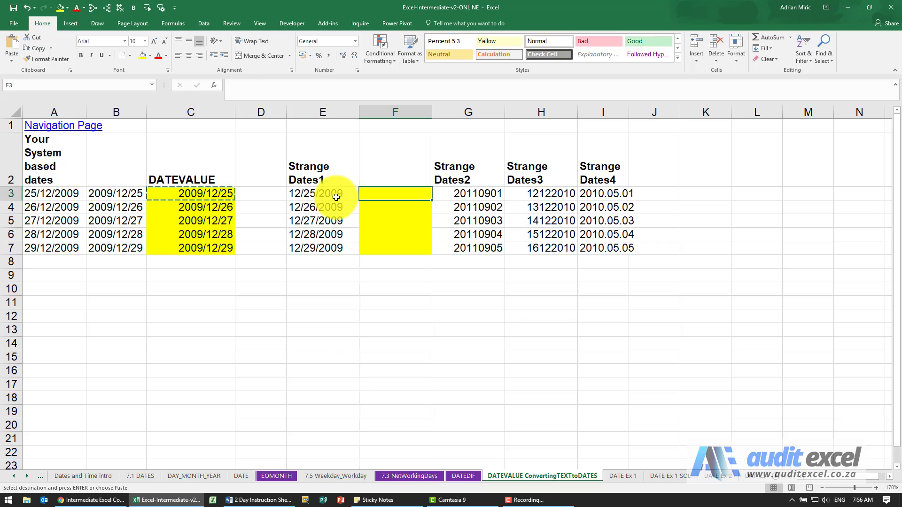
Enter 25 dec 2009 in F3 as the example date.
{"action": "left_click", "coordinate": [374, 191]}
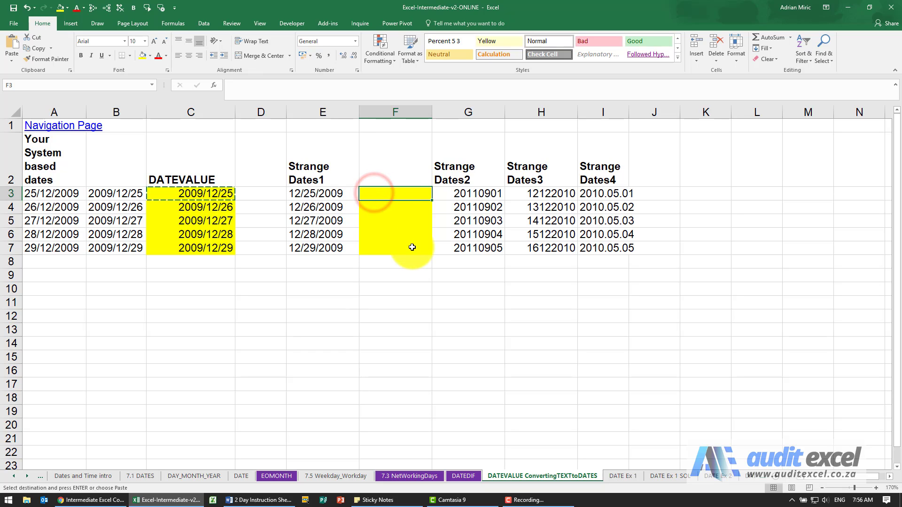
{"action": "type", "text": "25 dec 2009"}
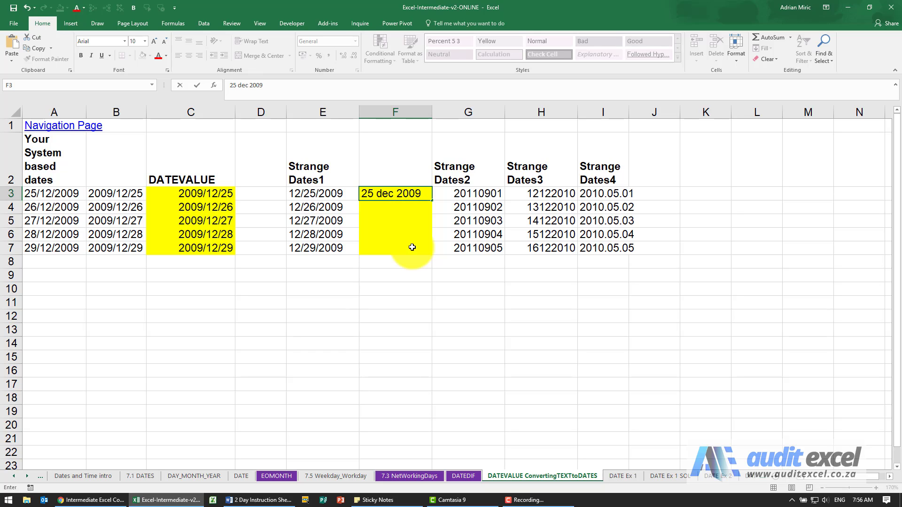
{"action": "key", "text": "Return"}
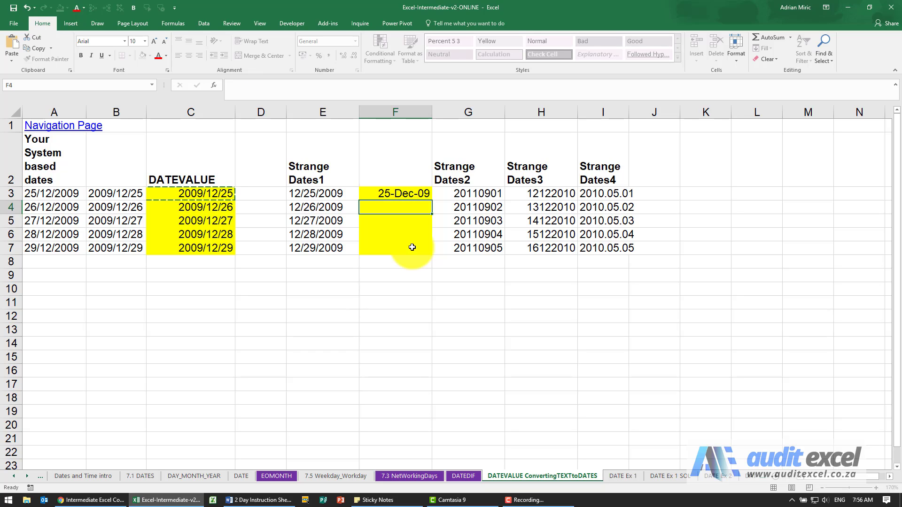
{"action": "key", "text": "Up"}
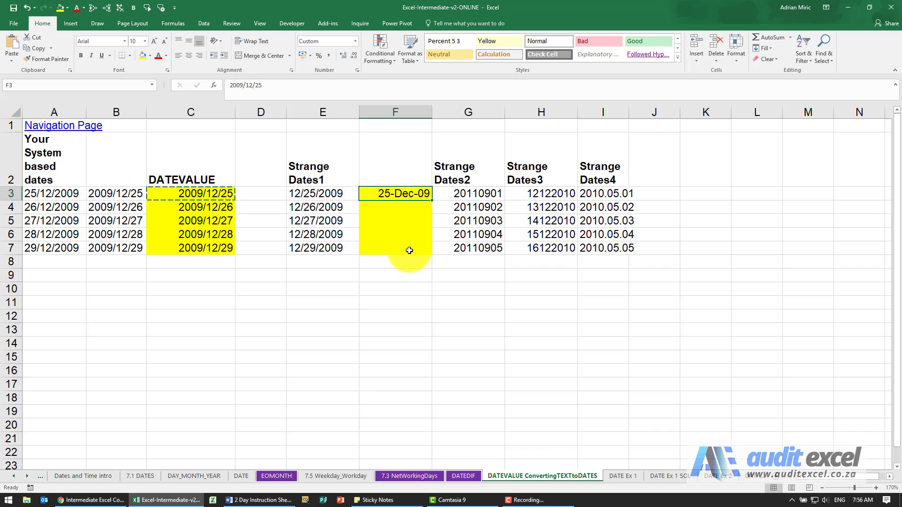
Flash Fill F3:F7 to produce 25-Dec-09 through 29-Dec-09.
{"action": "left_click_drag", "start_coordinate": [396, 195], "coordinate": [395, 244]}
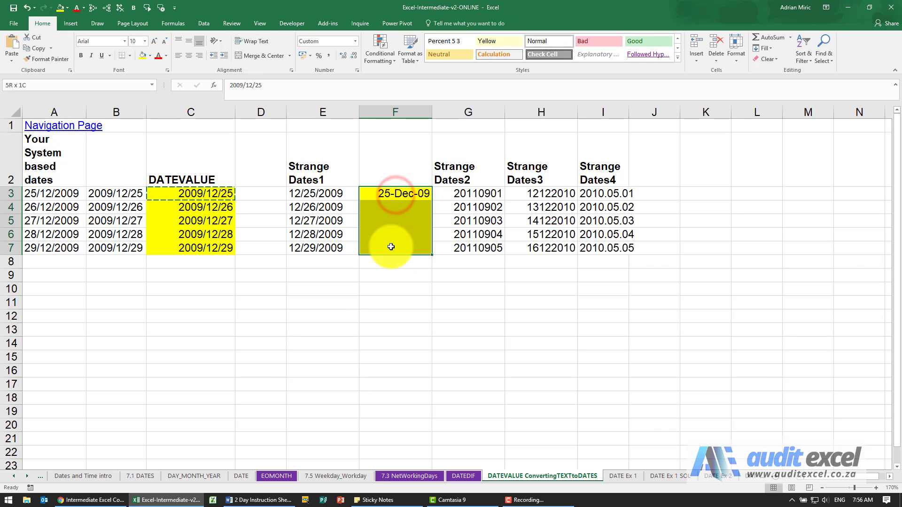
{"action": "left_click", "coordinate": [204, 24]}
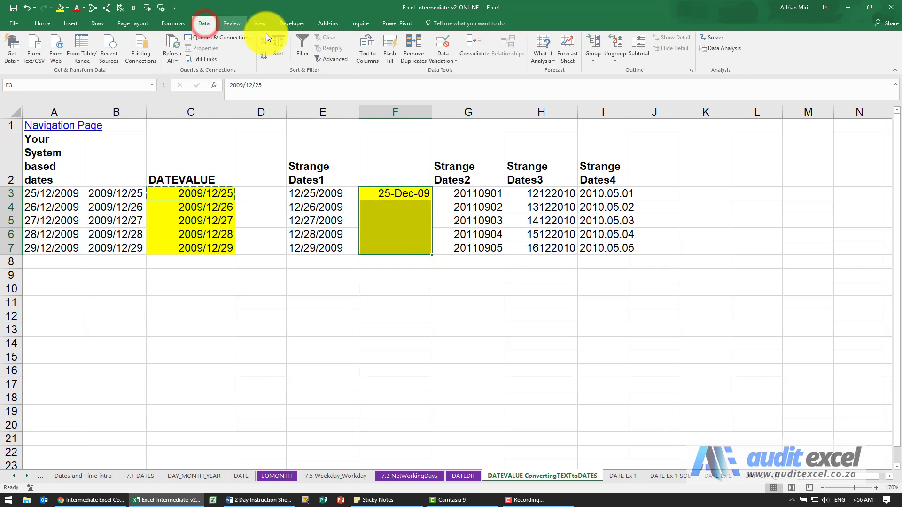
{"action": "left_click", "coordinate": [388, 50]}
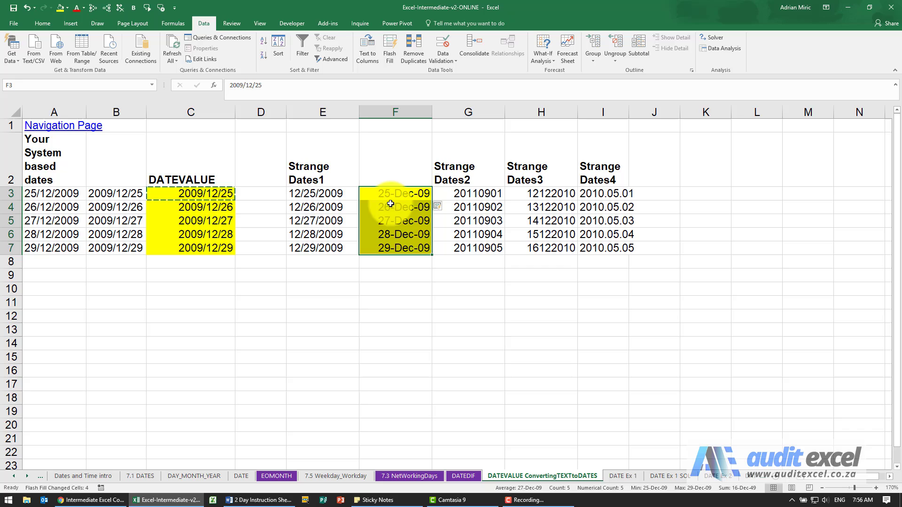
{"action": "left_click", "coordinate": [400, 193]}
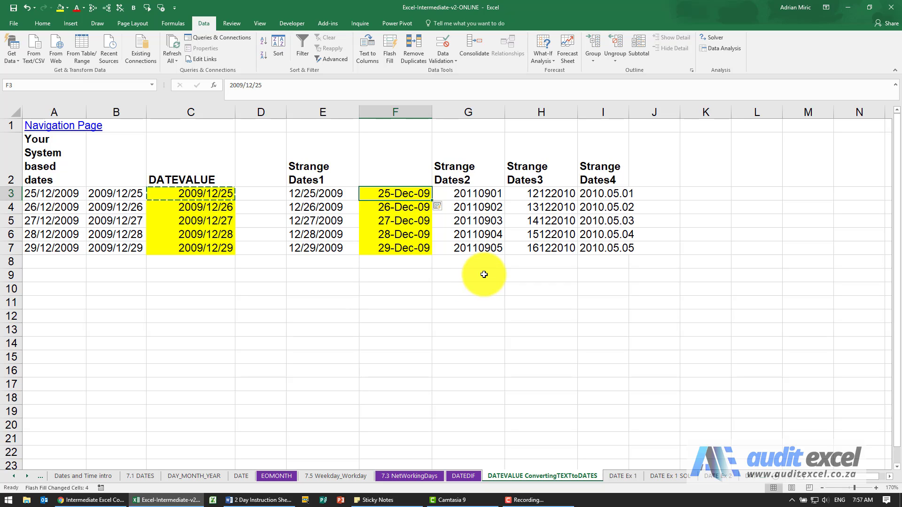
{"action": "left_click", "coordinate": [475, 194]}
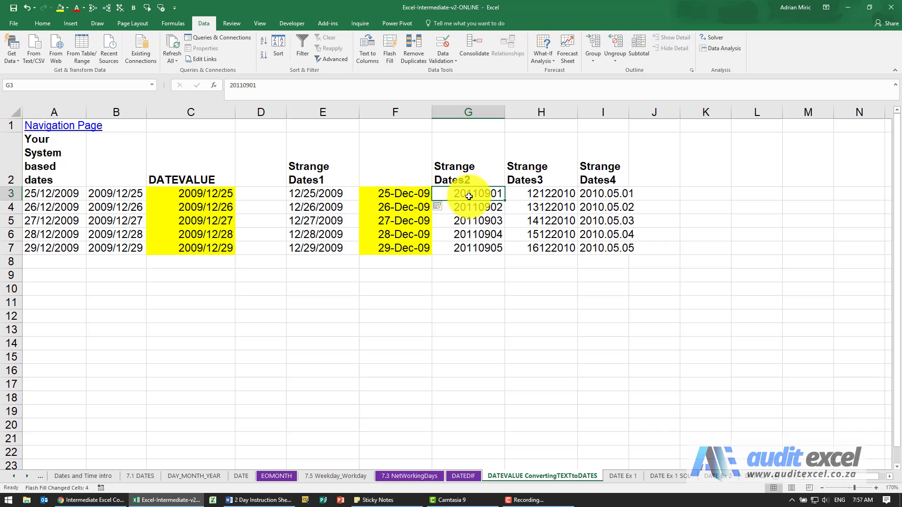
{"action": "left_click_drag", "start_coordinate": [471, 194], "coordinate": [470, 246]}
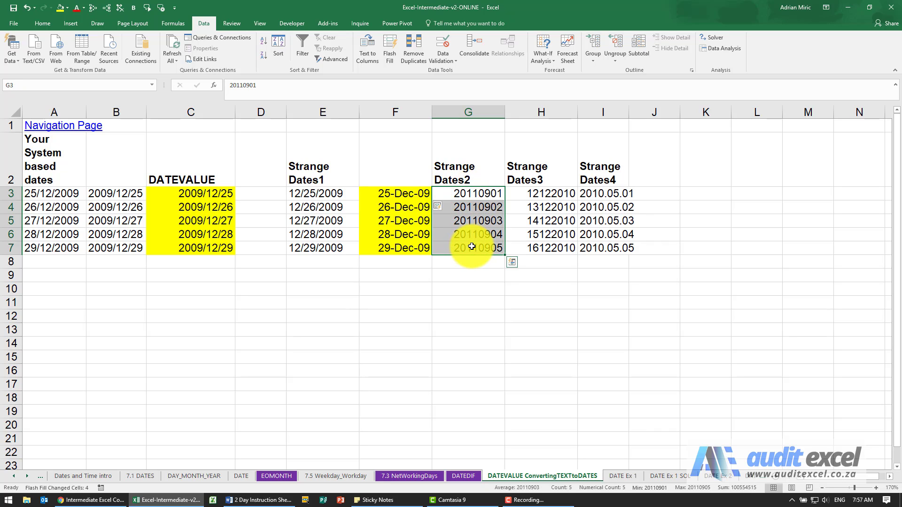
{"action": "key", "text": "ctrl+1"}
{"action": "left_click", "coordinate": [412, 164]}
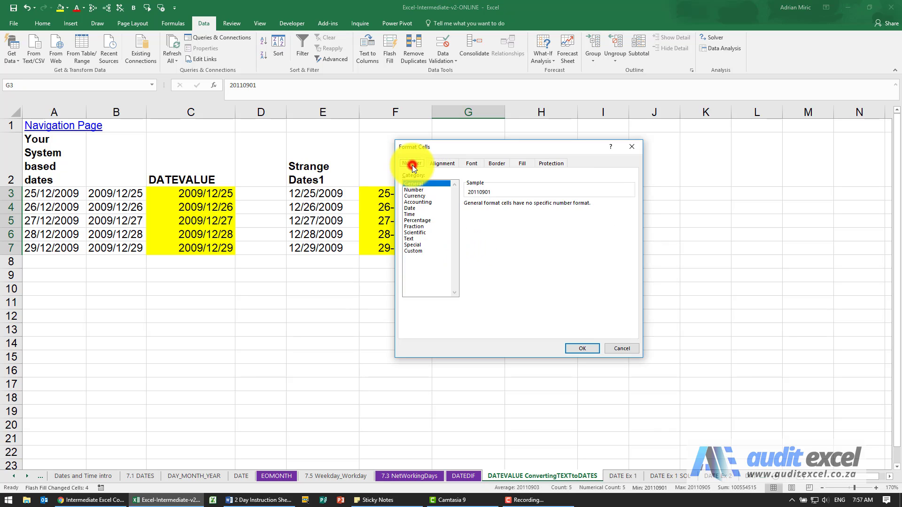
{"action": "left_click", "coordinate": [416, 207]}
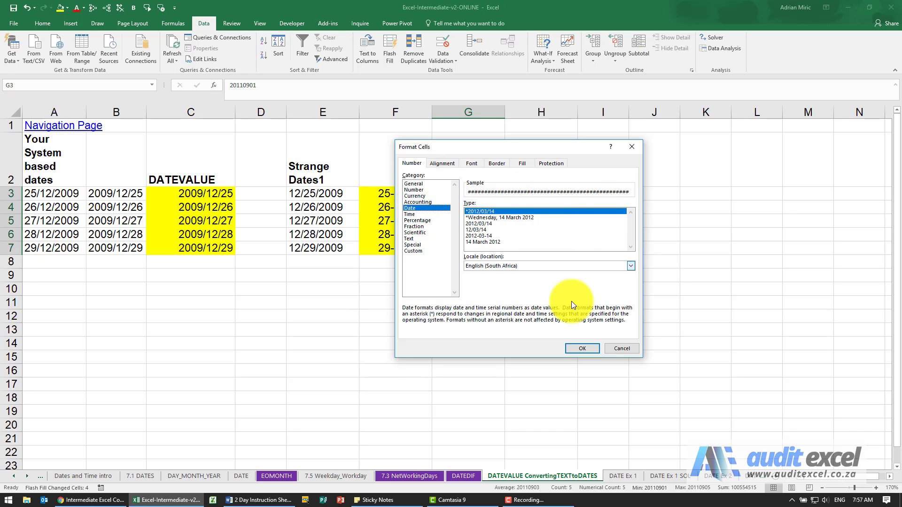
{"action": "left_click", "coordinate": [615, 350]}
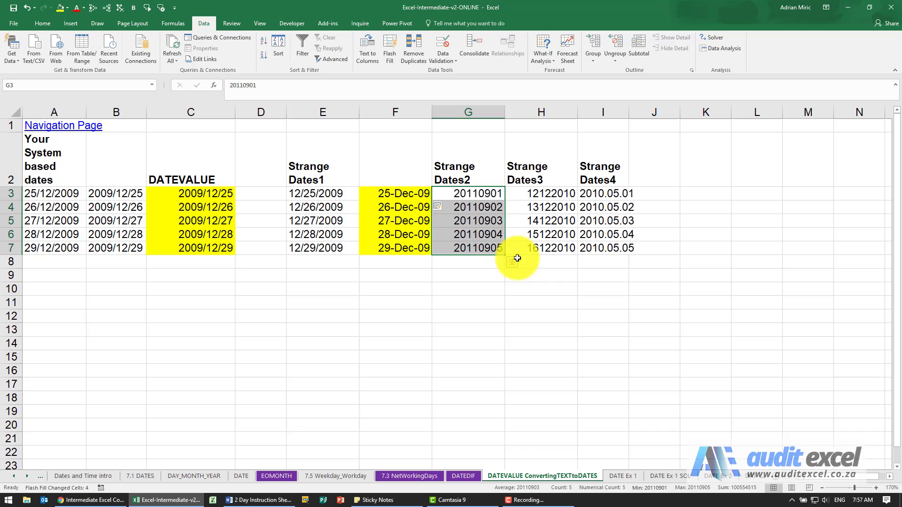
{"action": "left_click", "coordinate": [407, 195]}
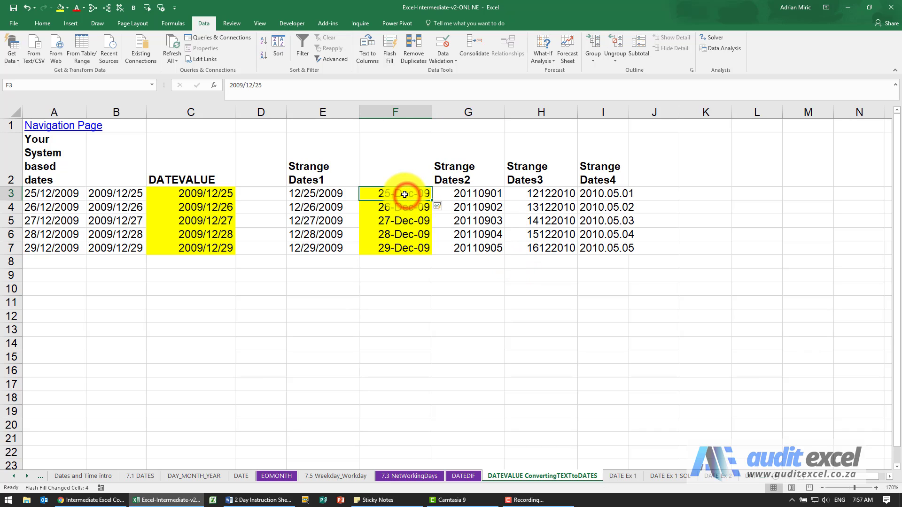
{"action": "key", "text": "ctrl+1"}
{"action": "left_click", "coordinate": [413, 190]}
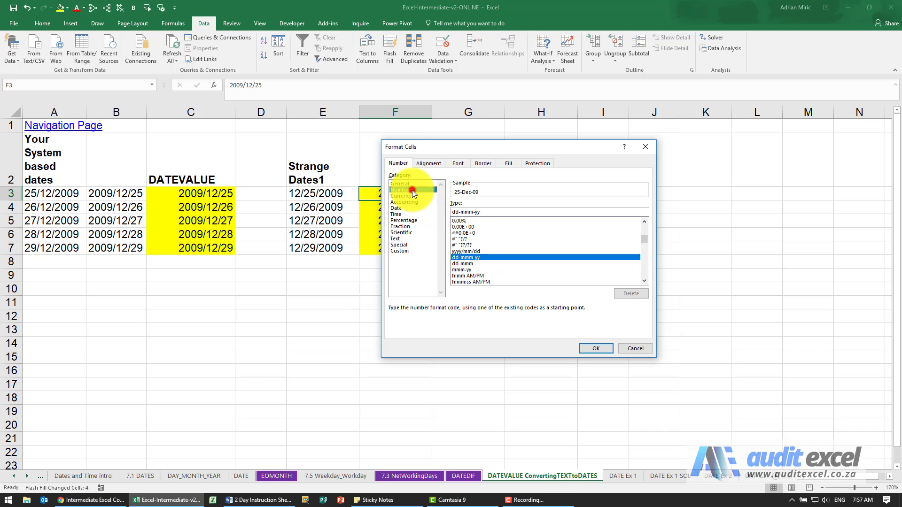
{"action": "left_click", "coordinate": [622, 347]}
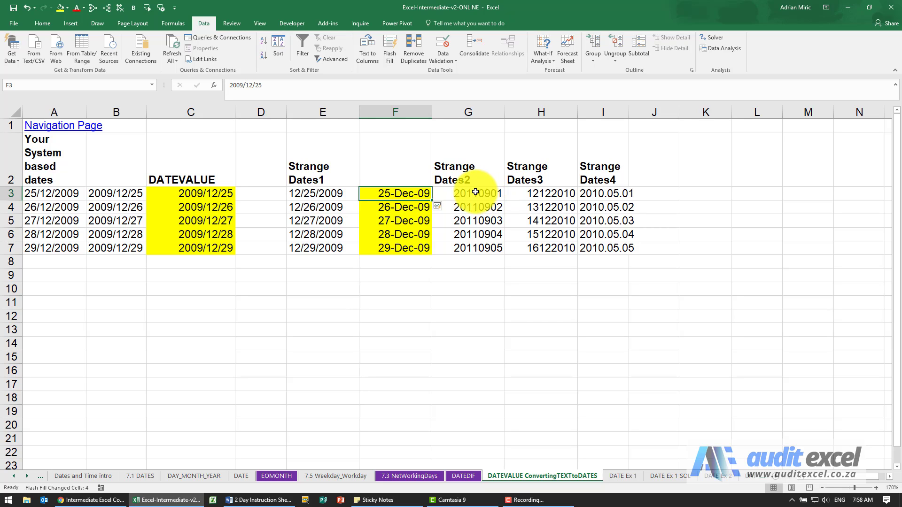
Run Text to Columns on G3:G7 with Date format YMD, giving 2011/09/01 to 2011/09/05.
{"action": "left_click_drag", "start_coordinate": [474, 193], "coordinate": [469, 243]}
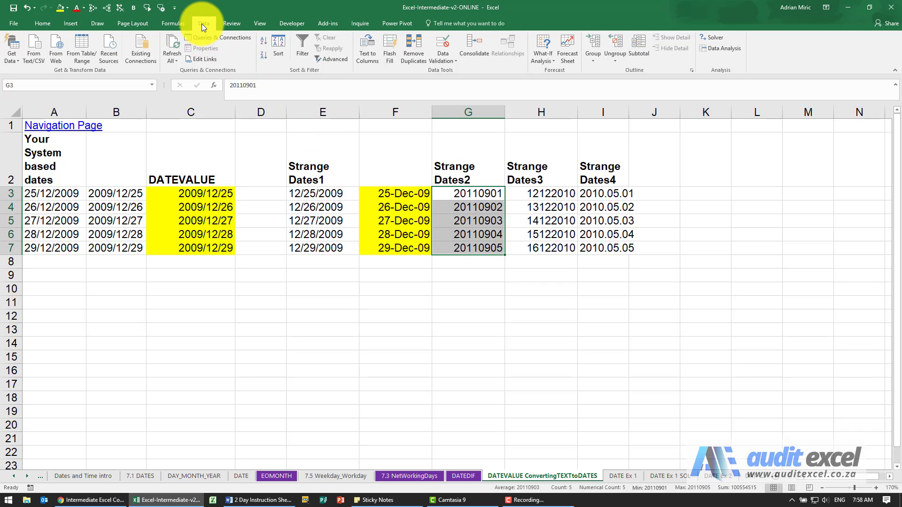
{"action": "left_click", "coordinate": [368, 56]}
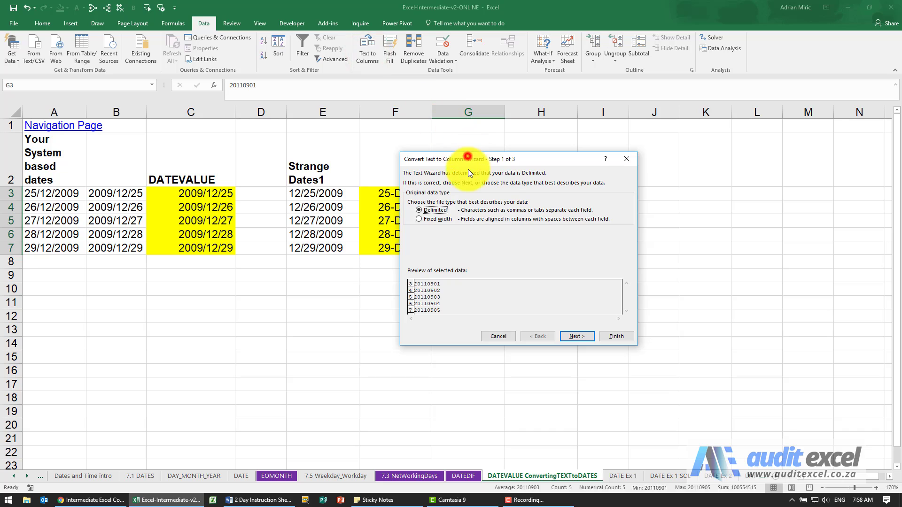
{"action": "left_click_drag", "start_coordinate": [467, 159], "coordinate": [596, 171]}
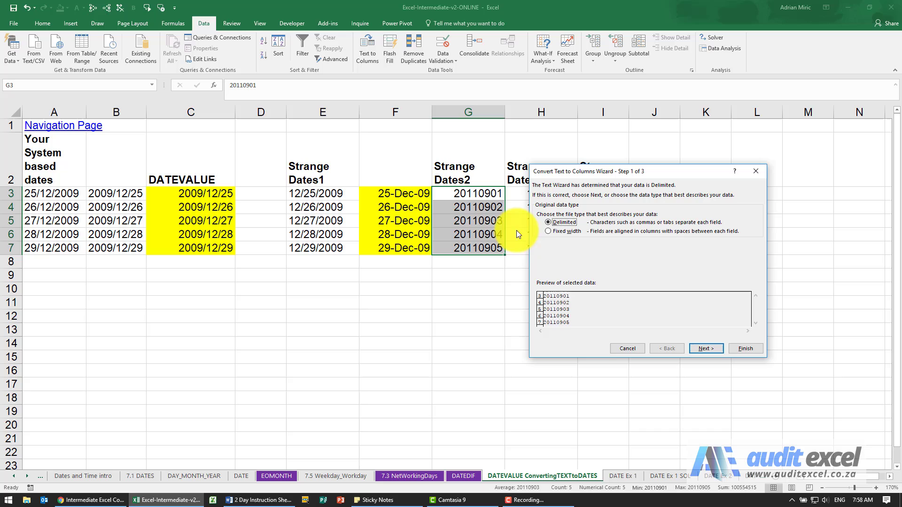
{"action": "left_click", "coordinate": [702, 348]}
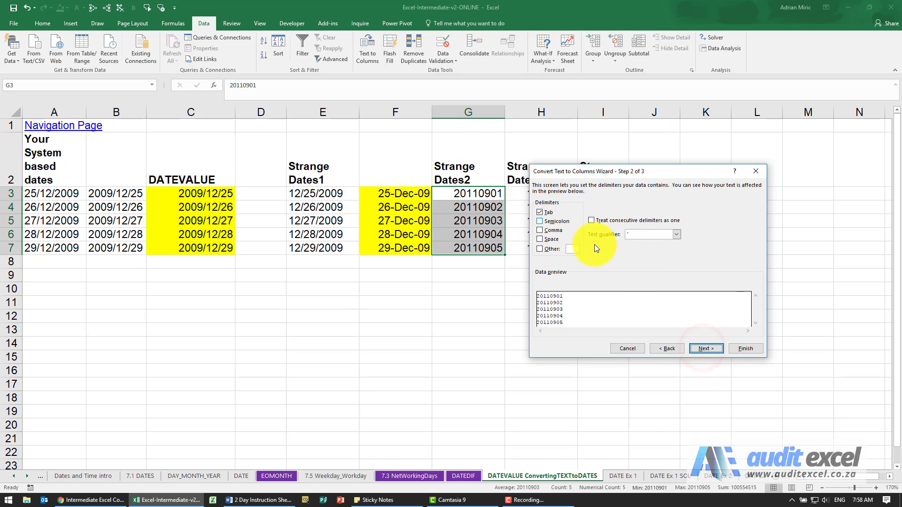
{"action": "left_click", "coordinate": [702, 348]}
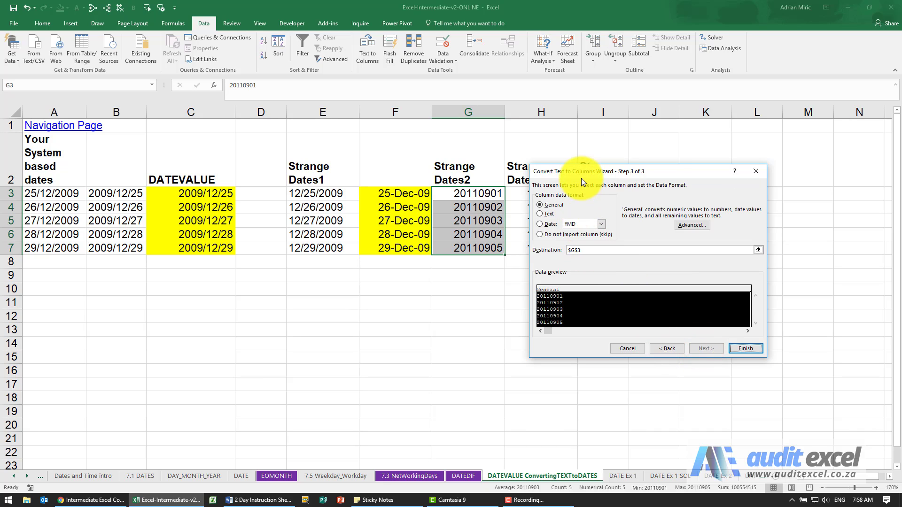
{"action": "left_click_drag", "start_coordinate": [581, 176], "coordinate": [606, 152]}
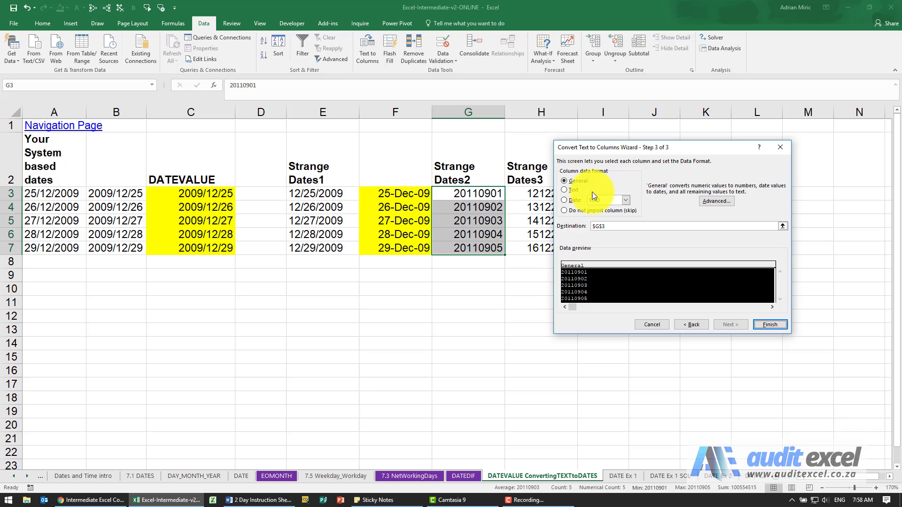
{"action": "left_click", "coordinate": [577, 197]}
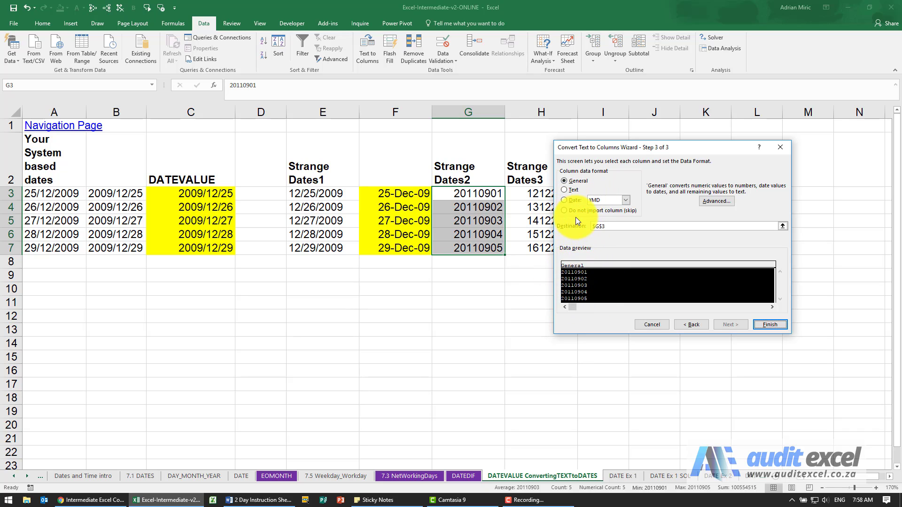
{"action": "left_click", "coordinate": [567, 199]}
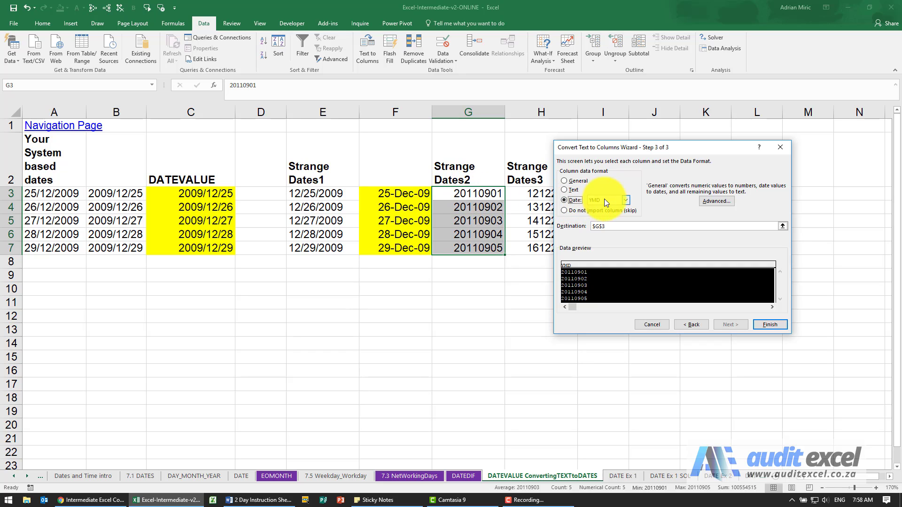
{"action": "left_click", "coordinate": [625, 201]}
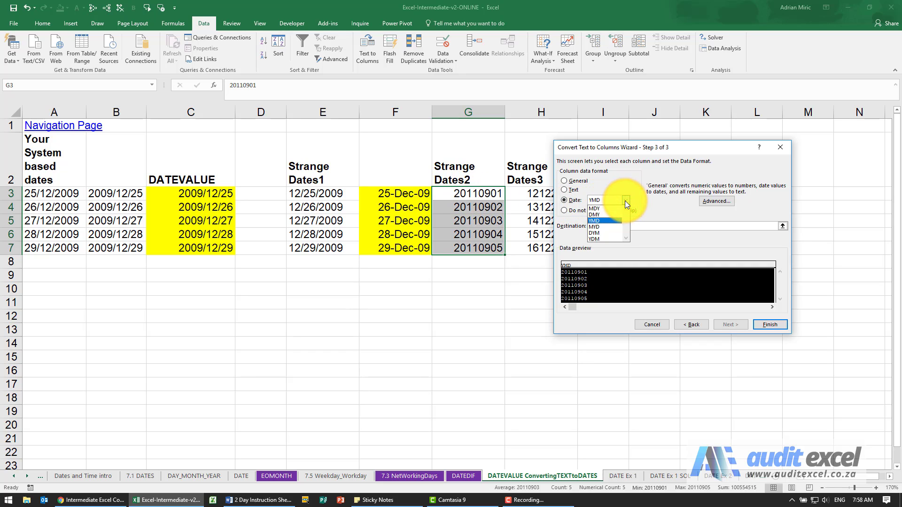
{"action": "left_click", "coordinate": [625, 201]}
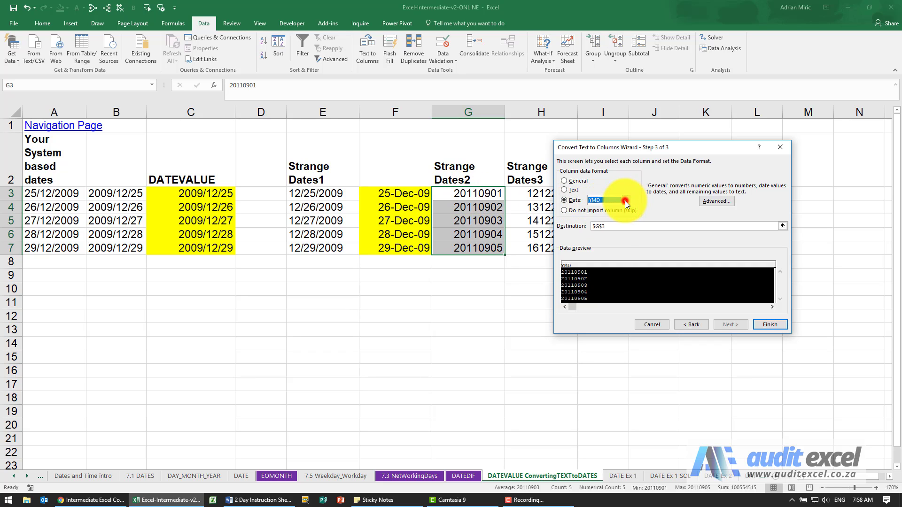
{"action": "left_click", "coordinate": [767, 324]}
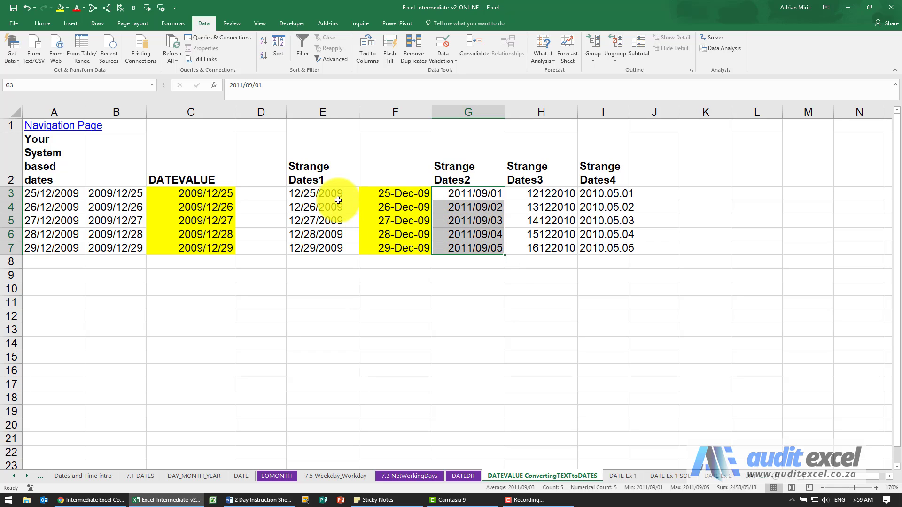
Run Text to Columns on E3:E7 with Date format MDY.
{"action": "left_click_drag", "start_coordinate": [331, 194], "coordinate": [331, 242]}
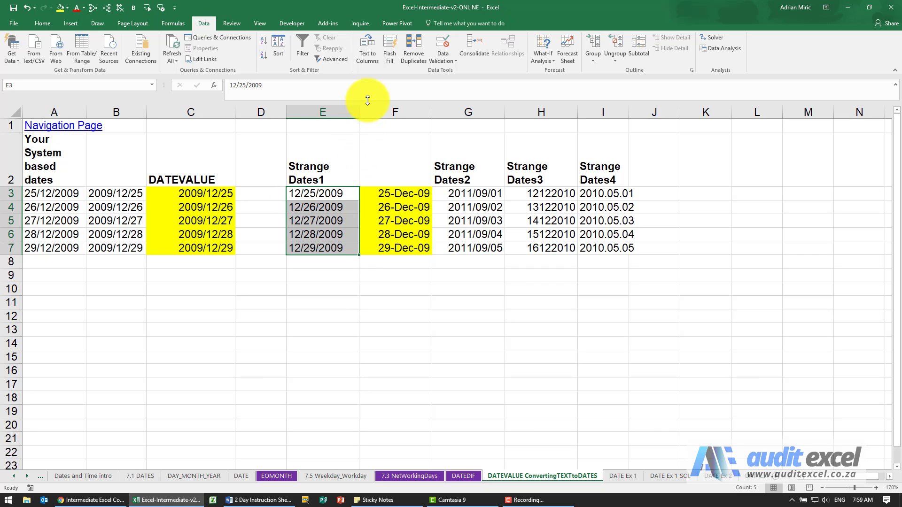
{"action": "left_click", "coordinate": [371, 53]}
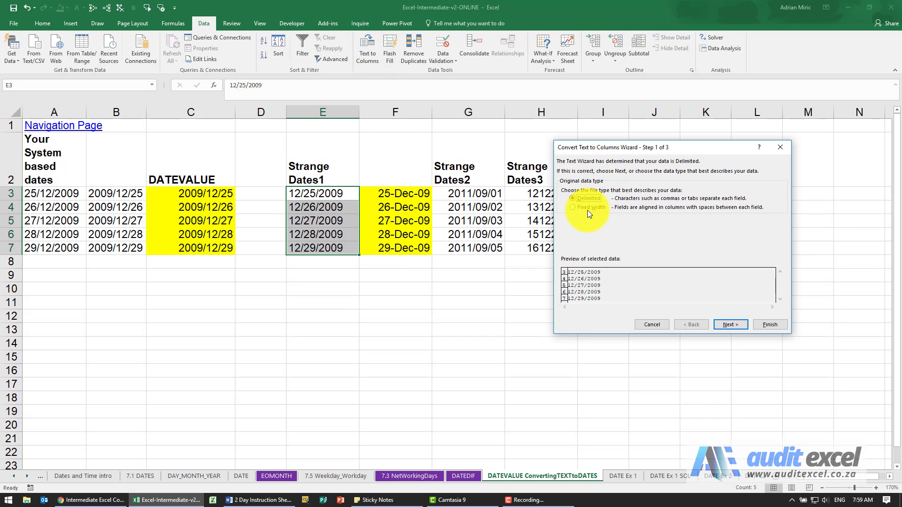
{"action": "left_click", "coordinate": [724, 321]}
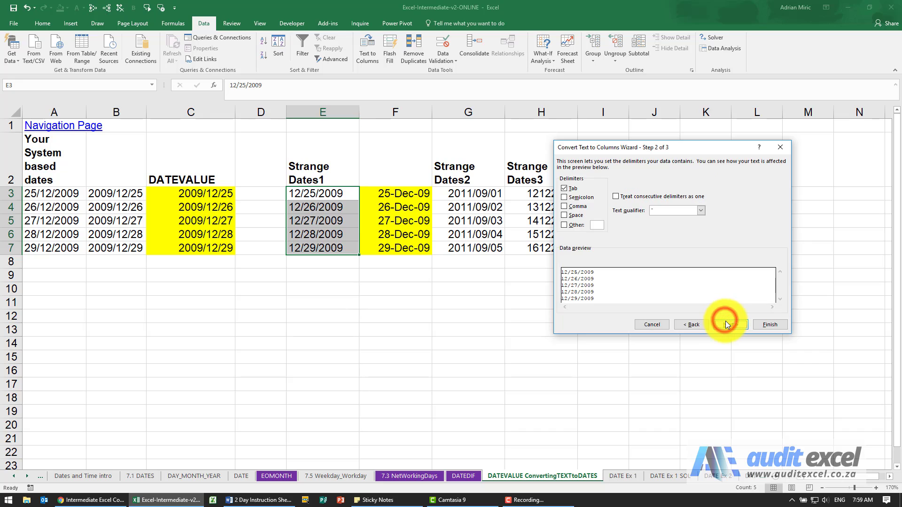
{"action": "left_click", "coordinate": [725, 321]}
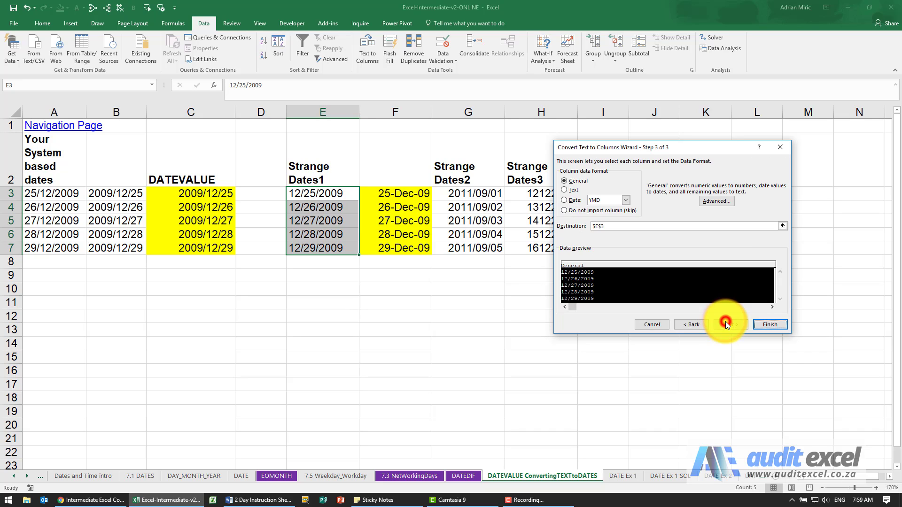
{"action": "left_click", "coordinate": [575, 200]}
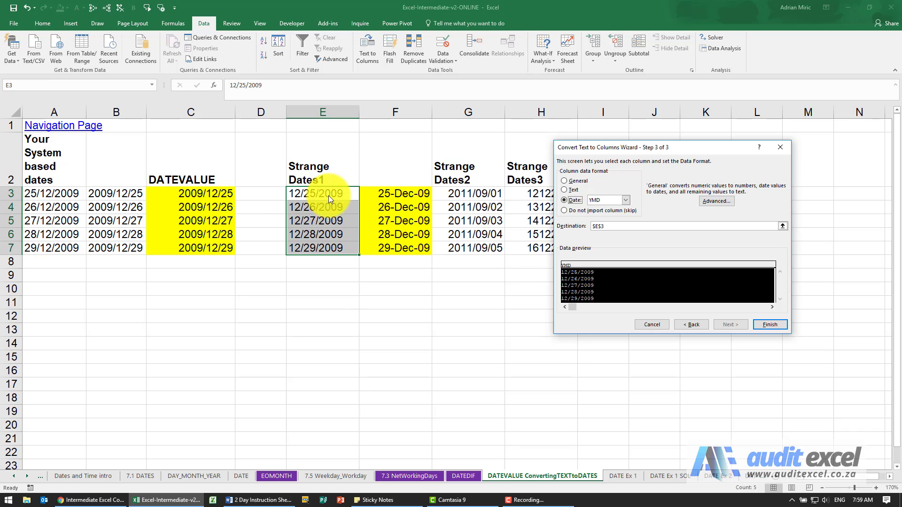
{"action": "left_click", "coordinate": [625, 200]}
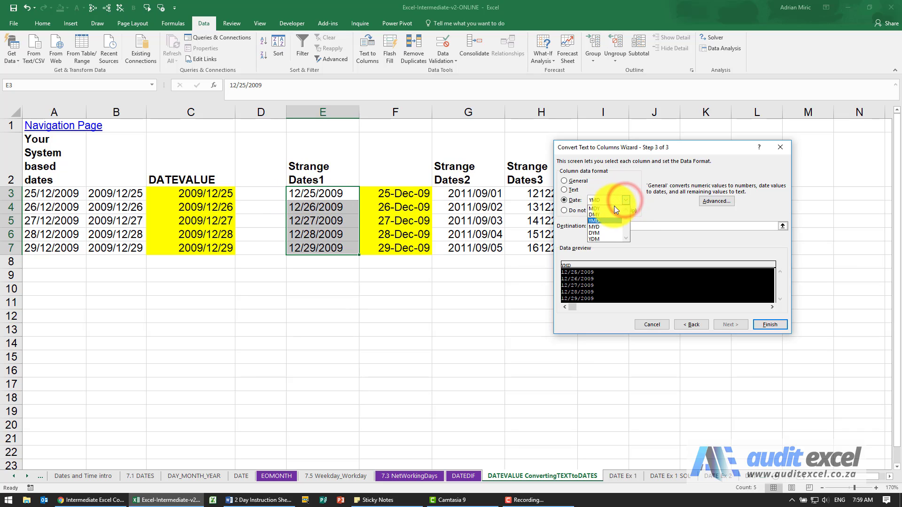
{"action": "left_click", "coordinate": [608, 209]}
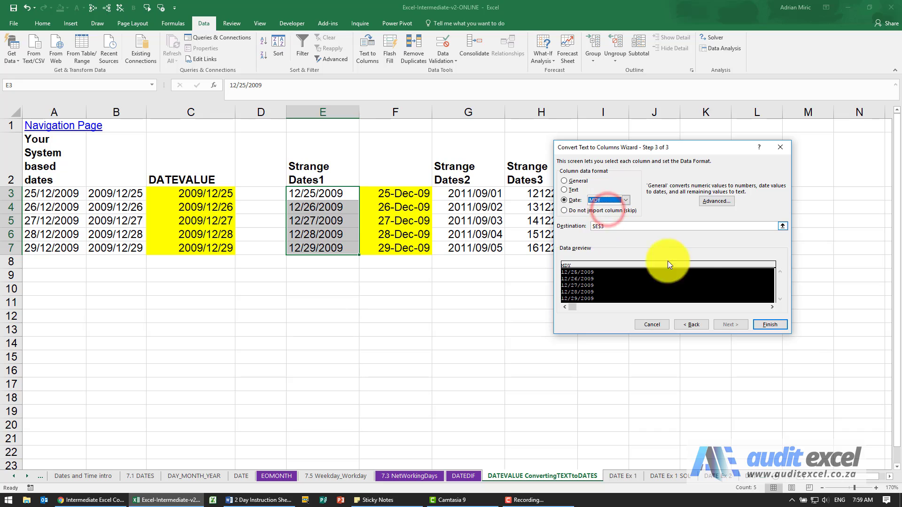
{"action": "left_click", "coordinate": [760, 322]}
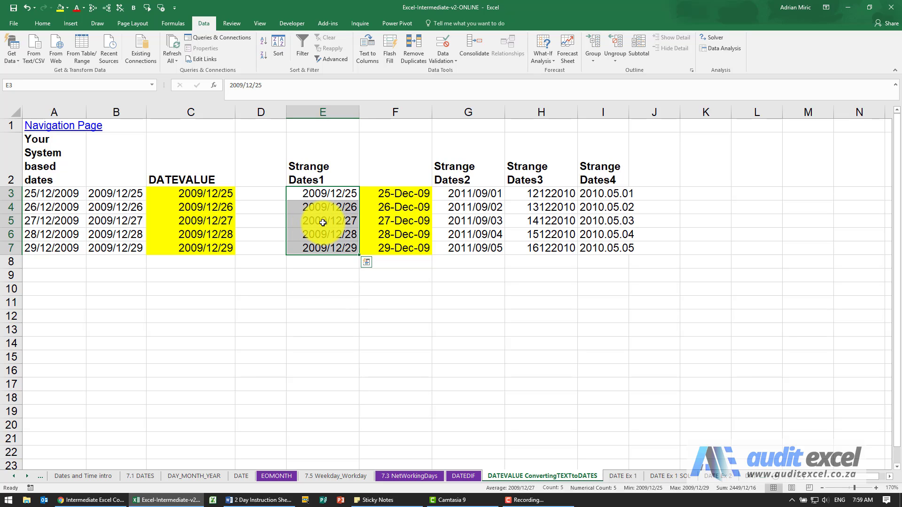
Check the converted dates in E3 and E4.
{"action": "key", "text": "ctrl+q"}
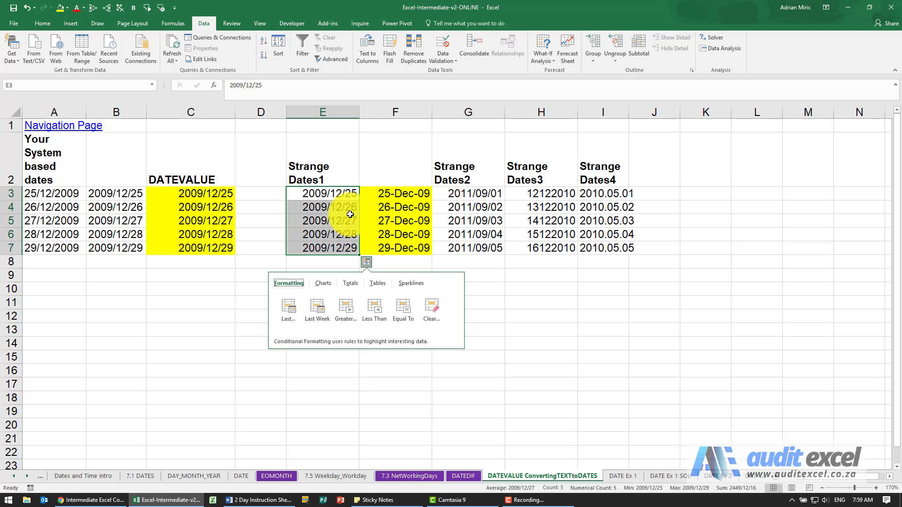
{"action": "left_click", "coordinate": [345, 205]}
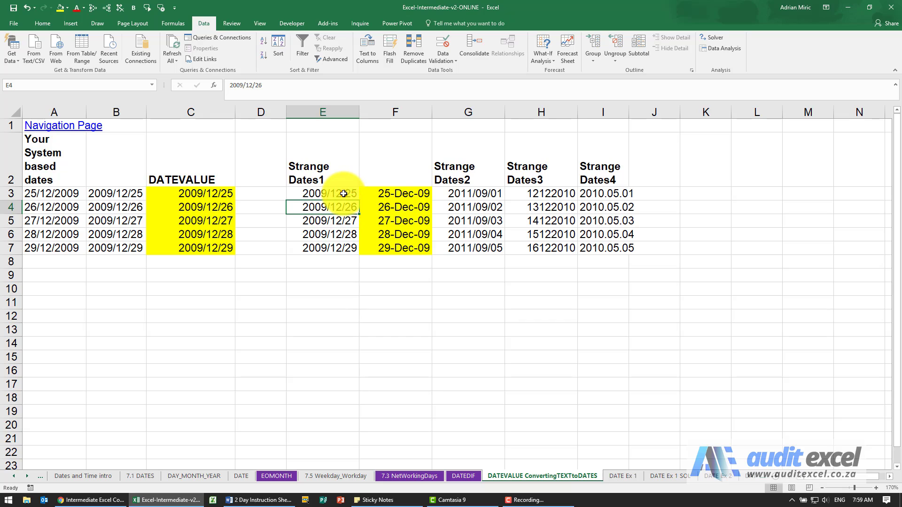
{"action": "left_click", "coordinate": [344, 194]}
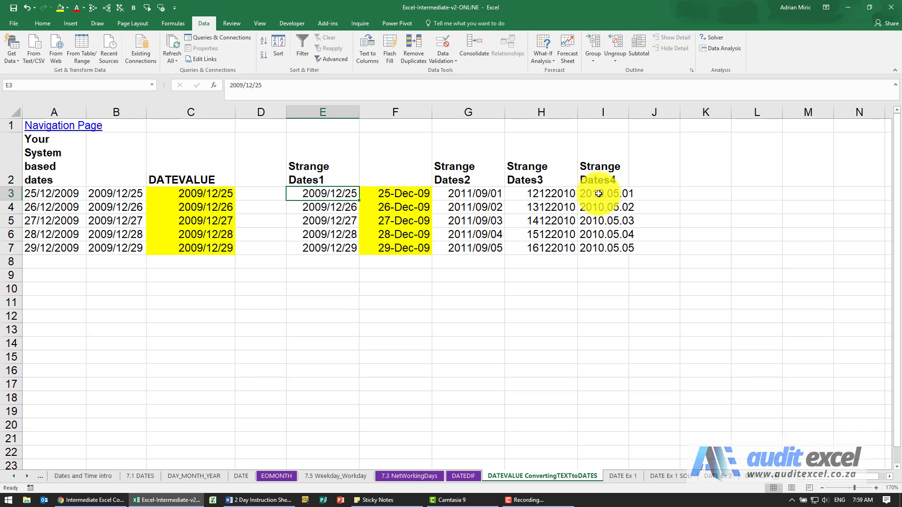
Convert I3:I7 to YMD dates via Text to Columns and autofit column I.
{"action": "left_click_drag", "start_coordinate": [598, 194], "coordinate": [602, 248]}
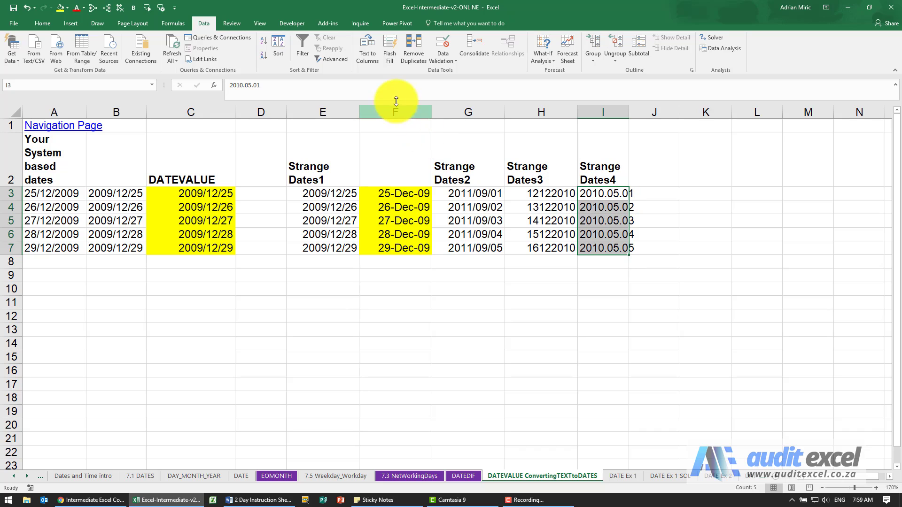
{"action": "left_click", "coordinate": [369, 51]}
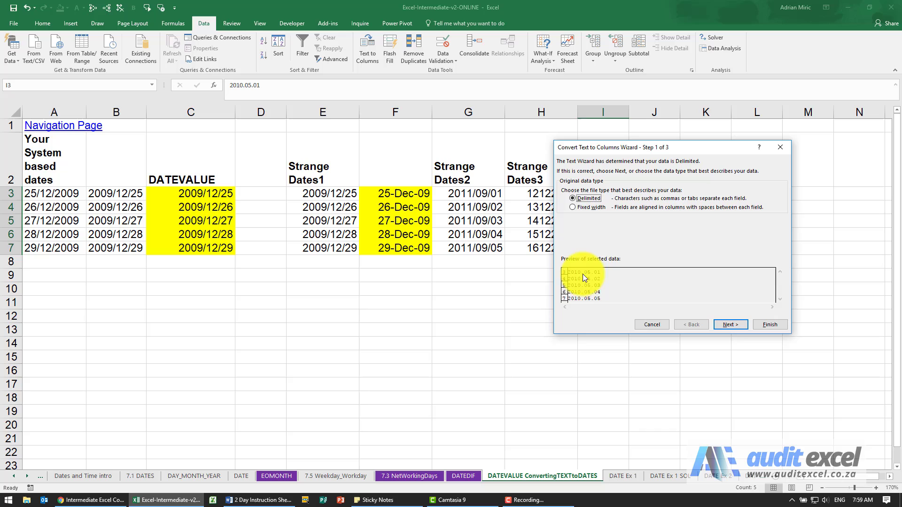
{"action": "left_click", "coordinate": [730, 323]}
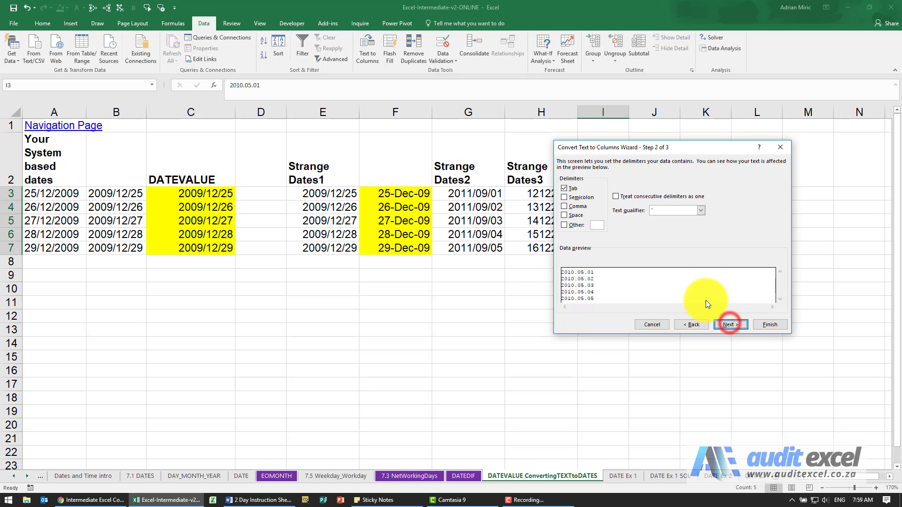
{"action": "left_click", "coordinate": [723, 325]}
{"action": "left_click", "coordinate": [565, 200]}
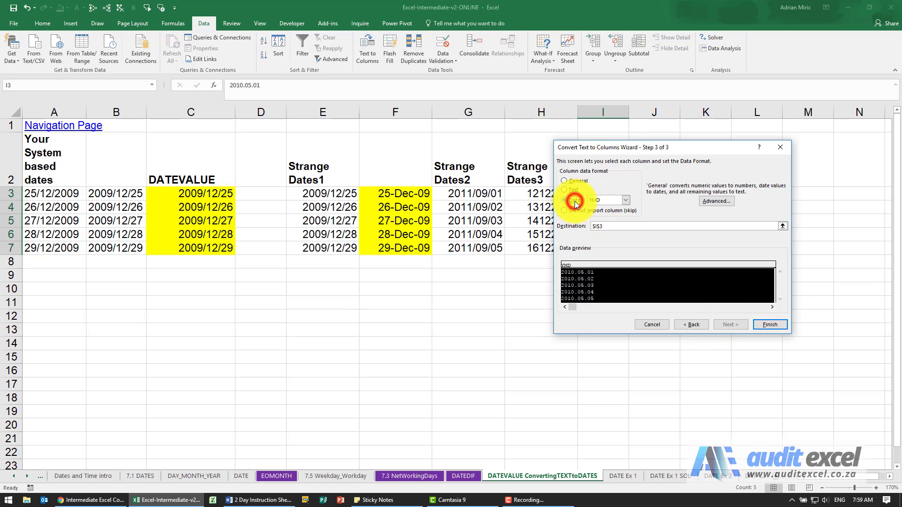
{"action": "left_click_drag", "start_coordinate": [613, 147], "coordinate": [358, 155]}
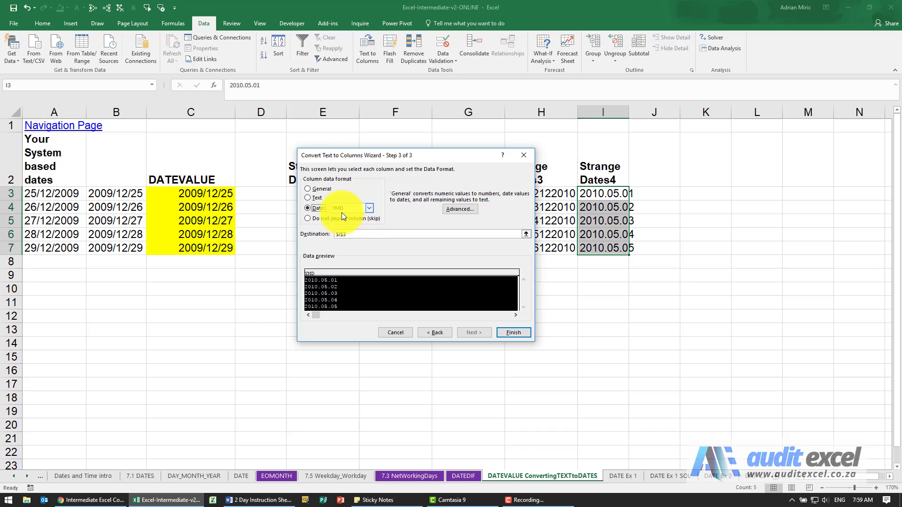
{"action": "left_click", "coordinate": [514, 331]}
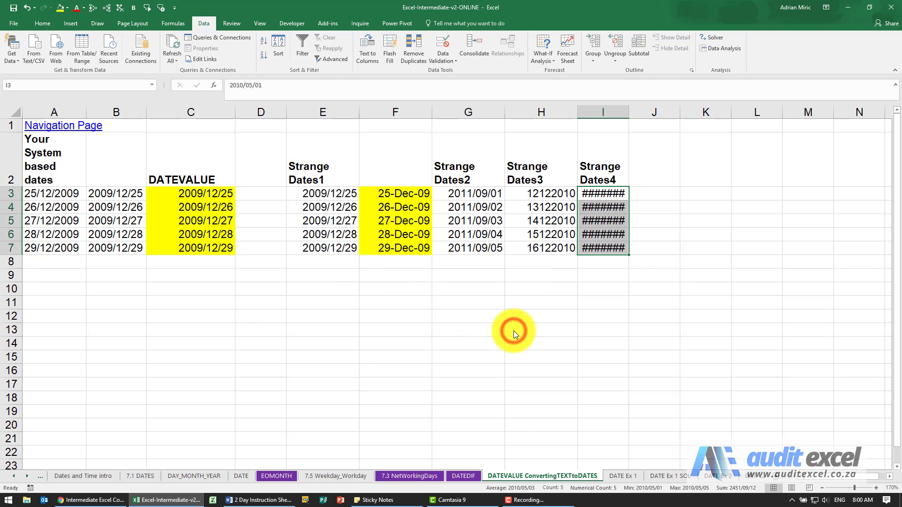
{"action": "double_click", "coordinate": [628, 113]}
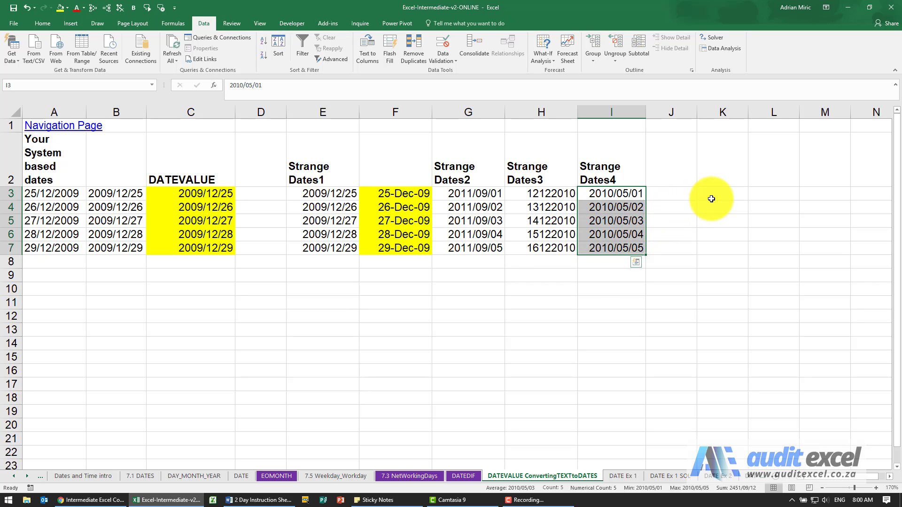
{"action": "left_click", "coordinate": [543, 193]}
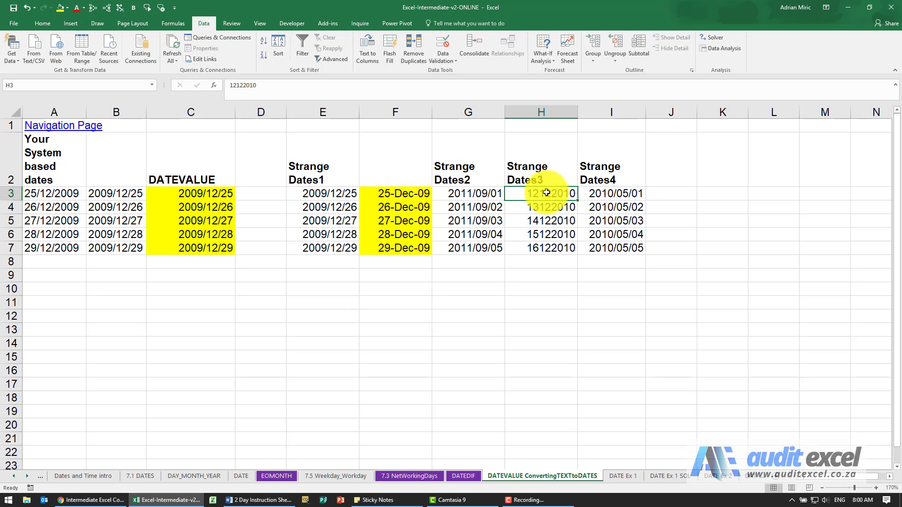
{"action": "left_click", "coordinate": [708, 194]}
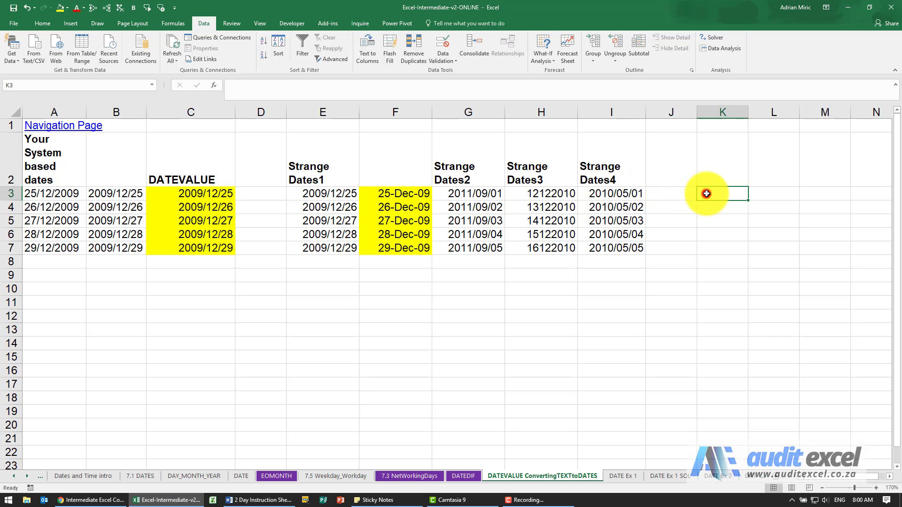